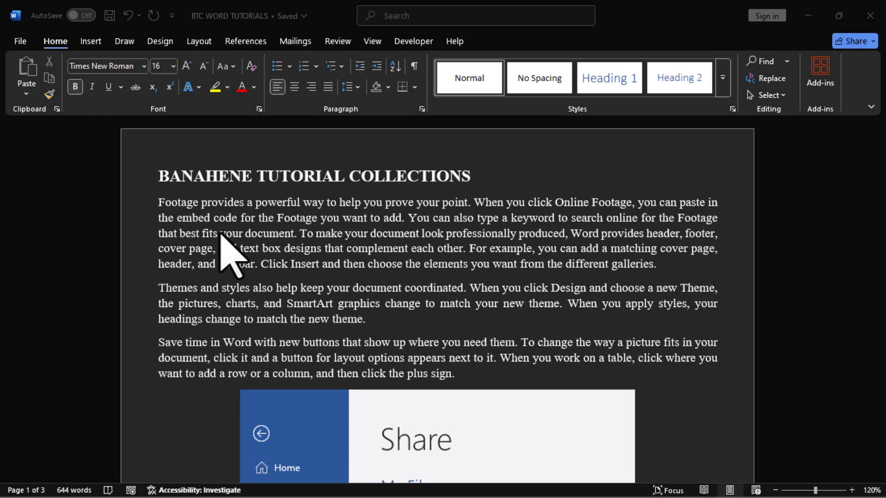
Look through the gallery of available shapes, from lines and rectangles to block arrows and flowchart symbols.
{"action": "left_click", "coordinate": [84, 47]}
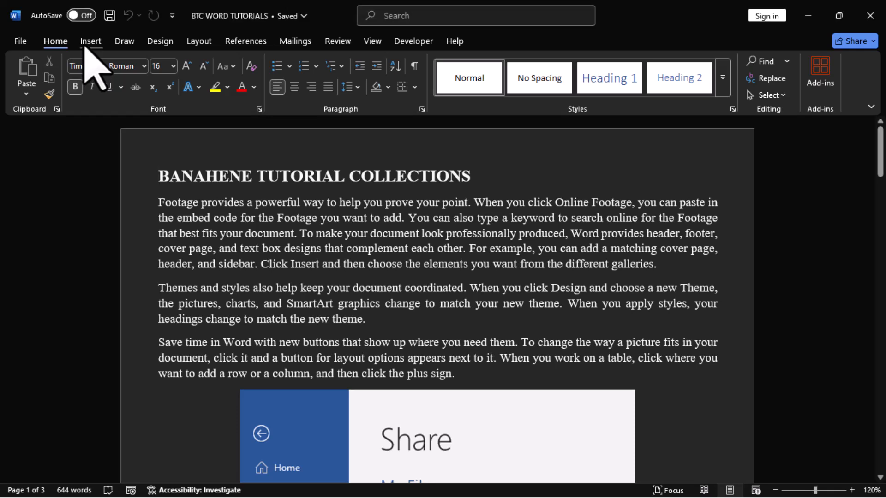
{"action": "left_click", "coordinate": [88, 46]}
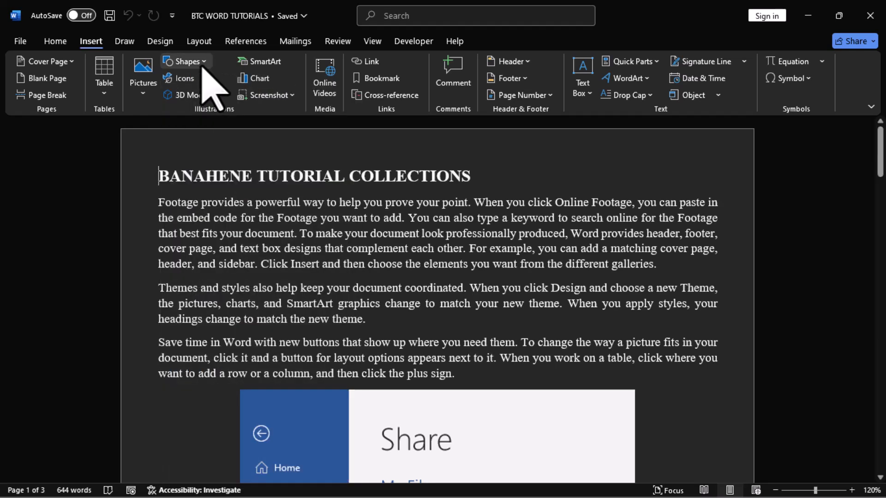
{"action": "left_click", "coordinate": [202, 66]}
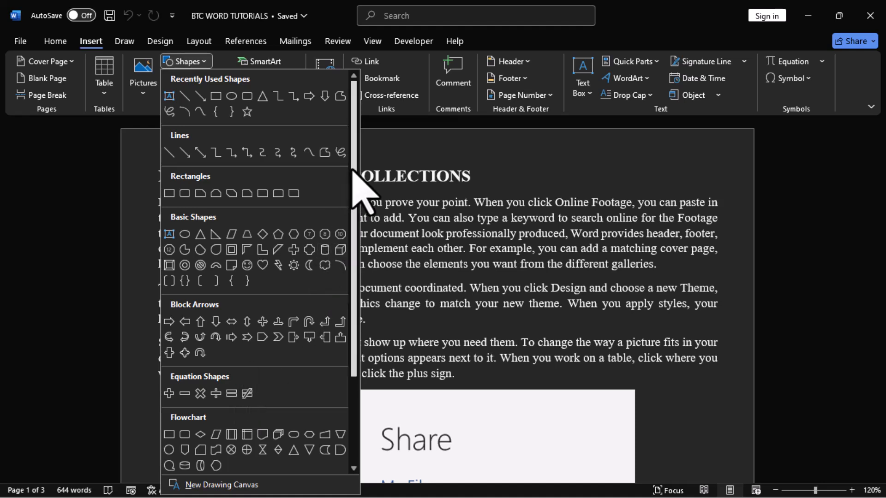
{"action": "left_click_drag", "start_coordinate": [353, 186], "coordinate": [355, 303]}
{"action": "left_click_drag", "start_coordinate": [355, 263], "coordinate": [353, 121]}
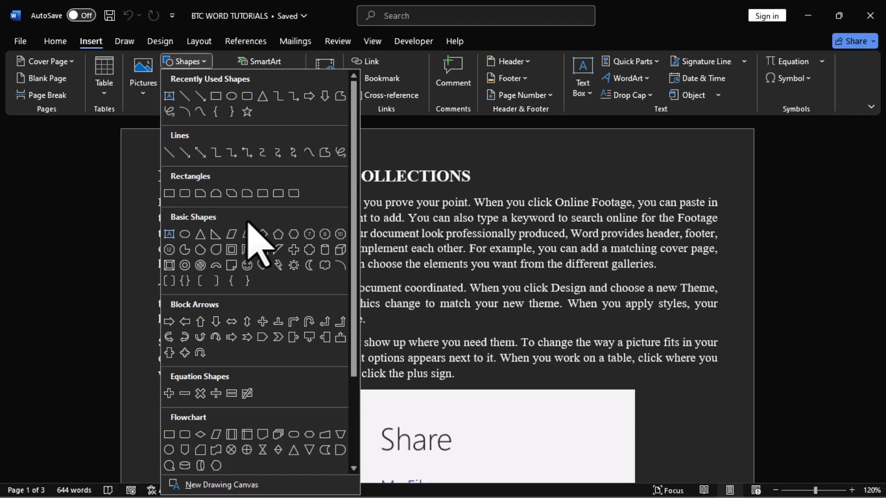
{"action": "left_click", "coordinate": [534, 325]}
Add several blank lines after the INTRODUCTION paragraph to make room above the Font Group heading.
{"action": "scroll", "coordinate": [534, 314], "scroll_direction": "down", "scroll_amount": 5}
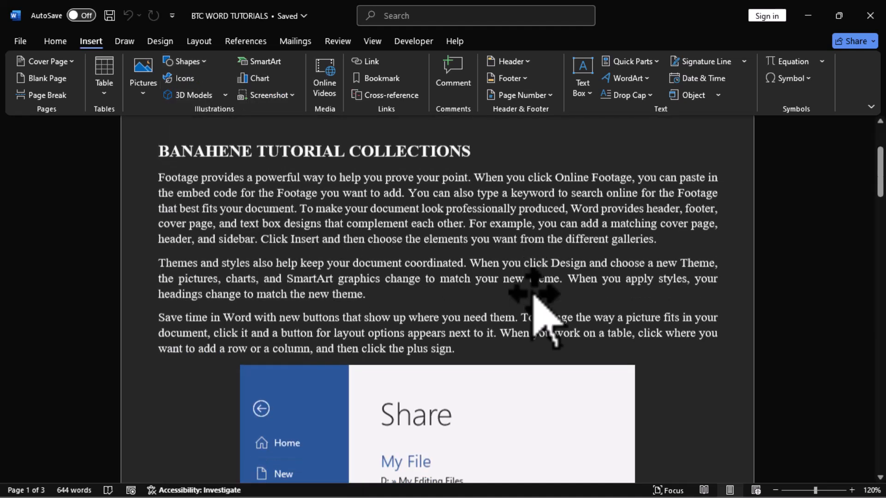
{"action": "scroll", "coordinate": [533, 304], "scroll_direction": "down", "scroll_amount": 15}
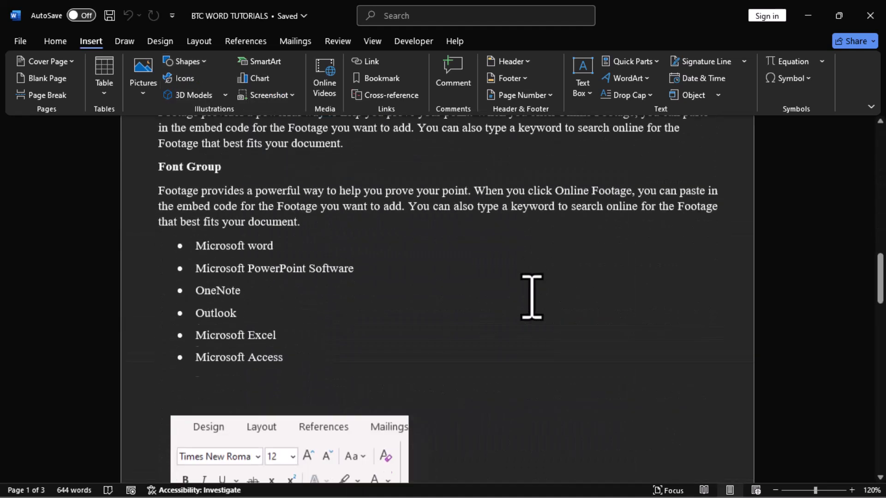
{"action": "scroll", "coordinate": [531, 297], "scroll_direction": "down", "scroll_amount": 3}
{"action": "scroll", "coordinate": [529, 300], "scroll_direction": "down", "scroll_amount": 6}
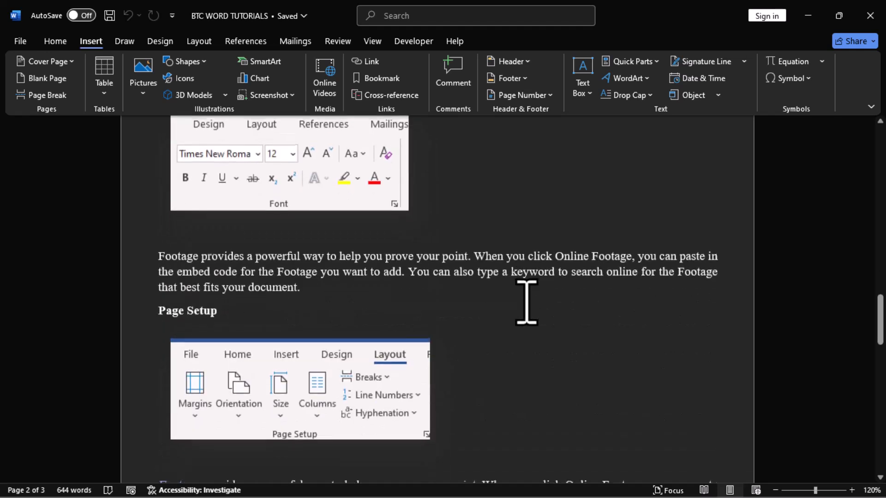
{"action": "scroll", "coordinate": [526, 302], "scroll_direction": "up", "scroll_amount": 8}
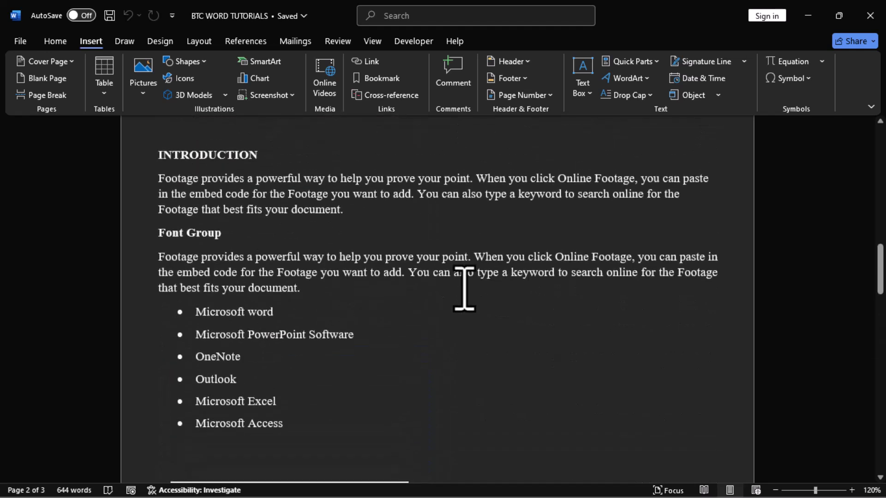
{"action": "left_click", "coordinate": [370, 214]}
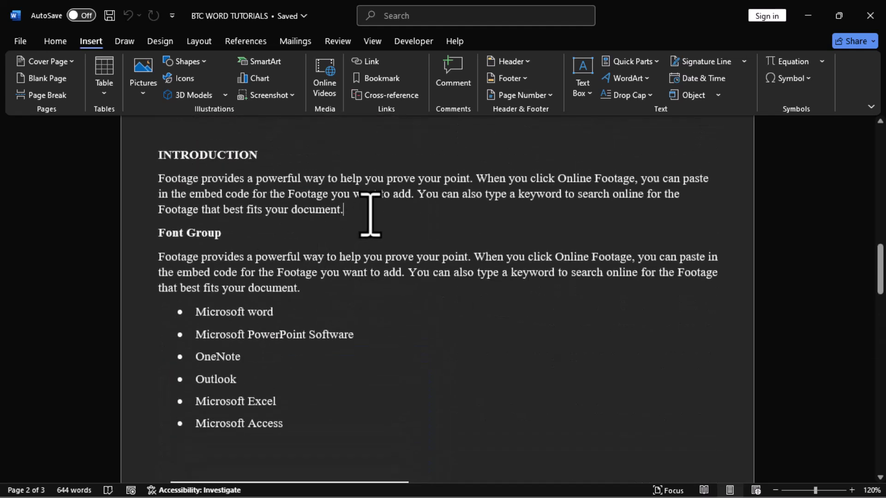
{"action": "key", "text": "Return"}
{"action": "key", "text": "Return"}
{"action": "key", "text": "Return"}
{"action": "key", "text": "Return"}
{"action": "key", "text": "Return"}
{"action": "key", "text": "Return"}
{"action": "key", "text": "Return"}
{"action": "key", "text": "Return"}
{"action": "key", "text": "Return"}
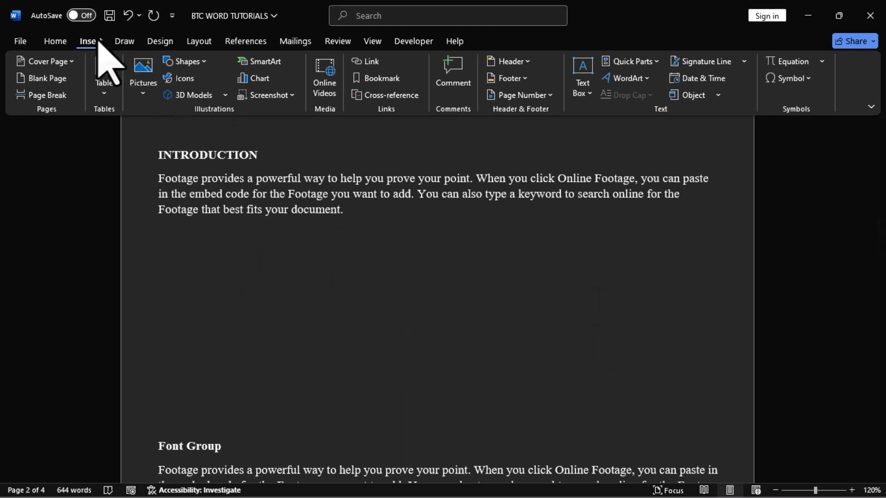
Draw a perfect circle about 2.62" in diameter using the oval shape and place it in the blank space below the INTRODUCTION paragraph.
{"action": "left_click", "coordinate": [189, 62]}
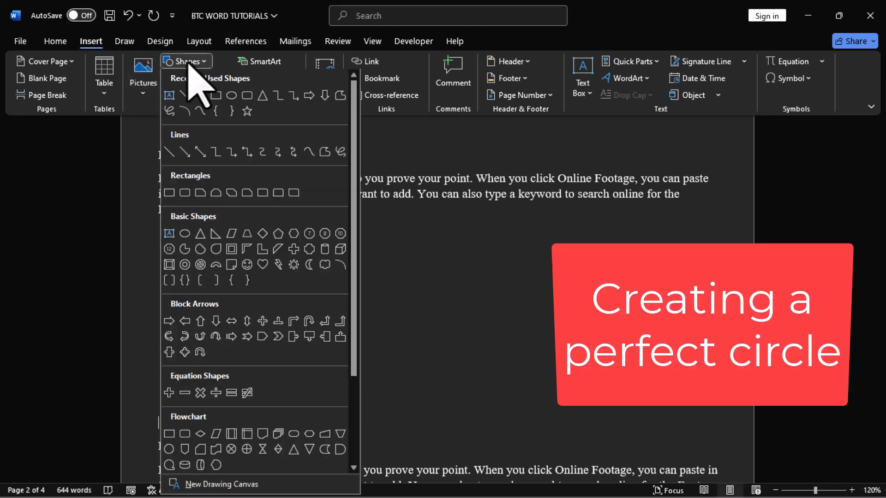
{"action": "left_click", "coordinate": [232, 97]}
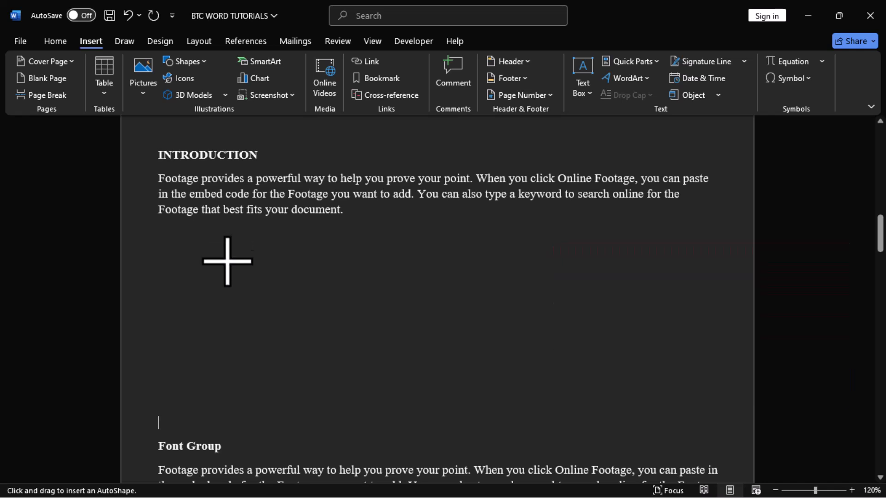
{"action": "mouse_move", "coordinate": [213, 249]}
{"action": "left_mouse_down"}
{"action": "mouse_move", "coordinate": [254, 430]}
{"action": "mouse_move", "coordinate": [237, 437]}
{"action": "mouse_move", "coordinate": [301, 415]}
{"action": "mouse_move", "coordinate": [336, 357]}
{"action": "mouse_move", "coordinate": [431, 317]}
{"action": "mouse_move", "coordinate": [517, 300]}
{"action": "mouse_move", "coordinate": [540, 337]}
{"action": "mouse_move", "coordinate": [525, 377]}
{"action": "mouse_move", "coordinate": [314, 348]}
{"action": "mouse_move", "coordinate": [245, 314]}
{"action": "mouse_move", "coordinate": [247, 280]}
{"action": "mouse_move", "coordinate": [277, 263]}
{"action": "mouse_move", "coordinate": [364, 279]}
{"action": "mouse_move", "coordinate": [303, 319]}
{"action": "mouse_move", "coordinate": [397, 445]}
{"action": "left_mouse_up"}
{"action": "key", "text": "shift"}
{"action": "mouse_move", "coordinate": [330, 366]}
{"action": "left_mouse_down"}
{"action": "mouse_move", "coordinate": [288, 342]}
{"action": "mouse_move", "coordinate": [278, 347]}
{"action": "left_mouse_up"}
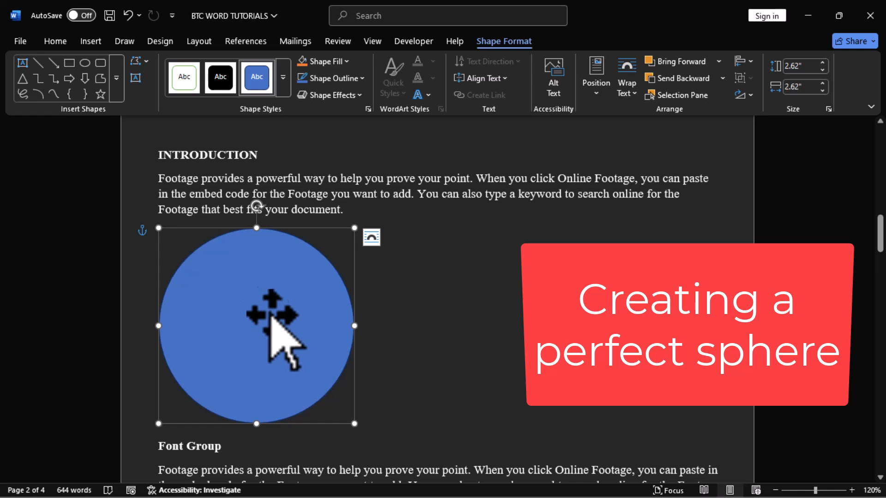
Nudge the circle into position, duplicate it, and place the copy beside it to the right.
{"action": "left_click_drag", "start_coordinate": [270, 313], "coordinate": [261, 312]}
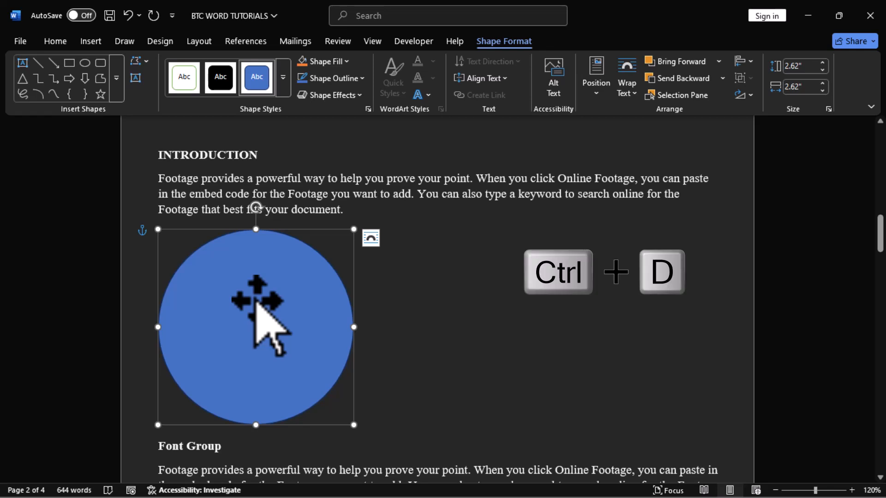
{"action": "key", "text": "ctrl+d"}
{"action": "left_click_drag", "start_coordinate": [257, 301], "coordinate": [456, 275]}
Fill the original circle with dark red and remove its outline.
{"action": "left_click", "coordinate": [220, 306]}
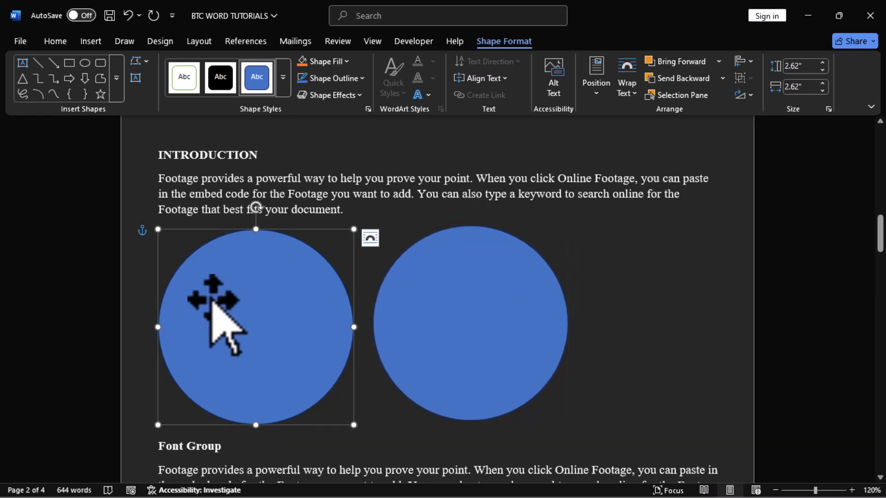
{"action": "left_click", "coordinate": [348, 61]}
{"action": "left_click", "coordinate": [304, 259]}
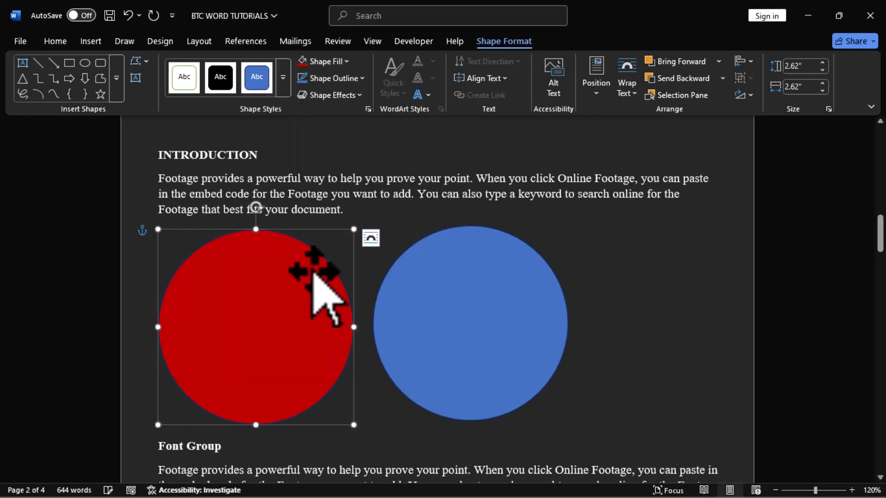
{"action": "left_click", "coordinate": [336, 86]}
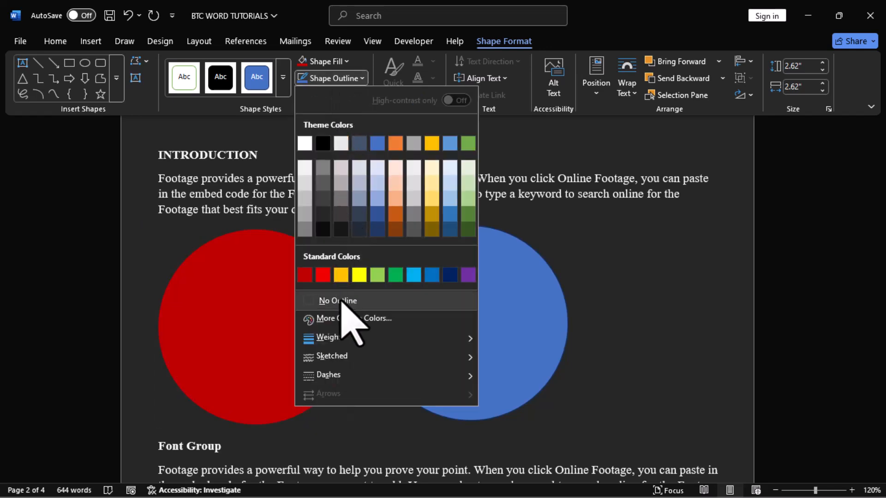
{"action": "left_click", "coordinate": [342, 302]}
Remove the outline from the blue duplicate circle.
{"action": "left_click", "coordinate": [469, 318]}
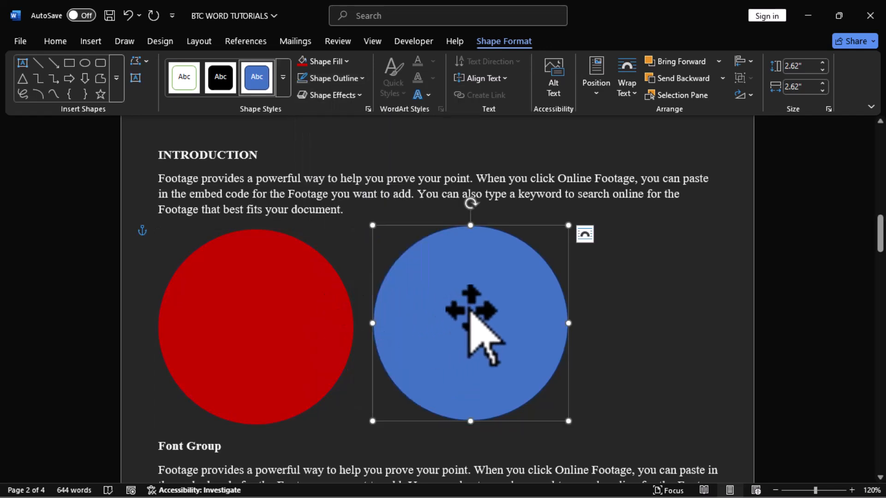
{"action": "left_click", "coordinate": [348, 79]}
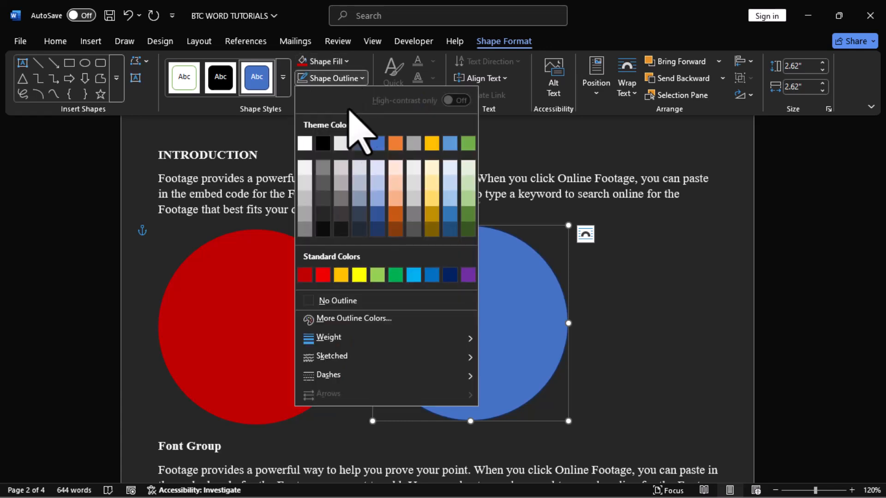
{"action": "left_click", "coordinate": [356, 299]}
{"action": "left_click", "coordinate": [461, 337]}
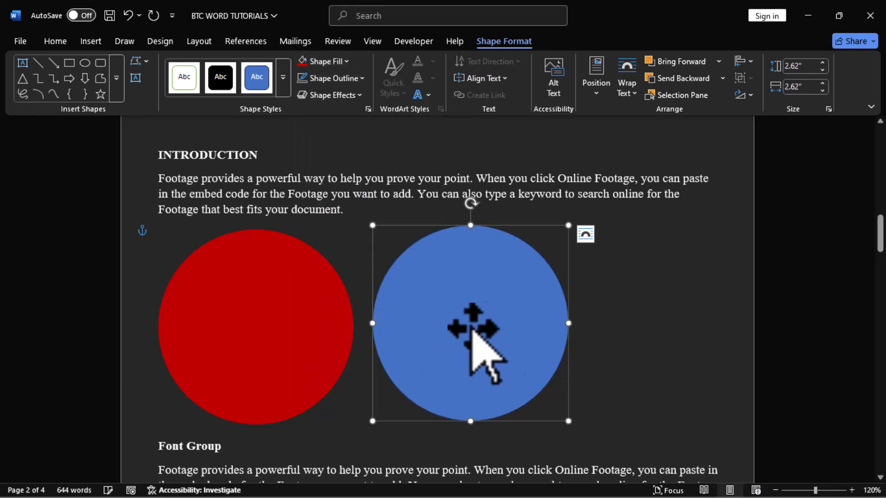